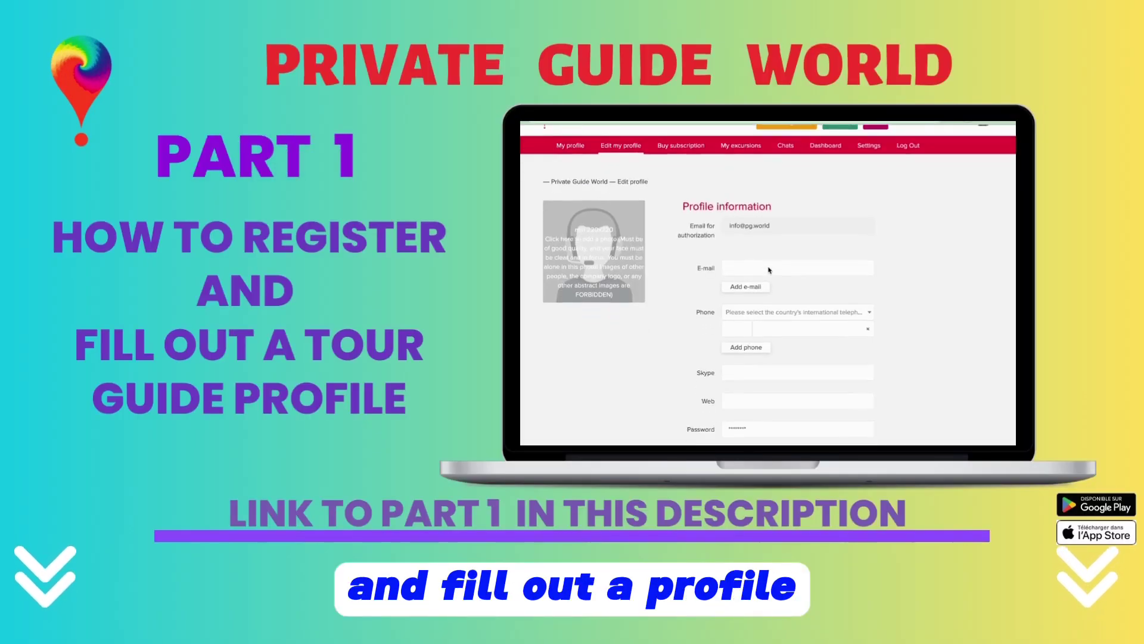
# Set the phone's country to Andorra in the guide profile form and go to its number field
pyautogui.click(770, 266)
pyautogui.click(769, 400)
pyautogui.click(774, 283)
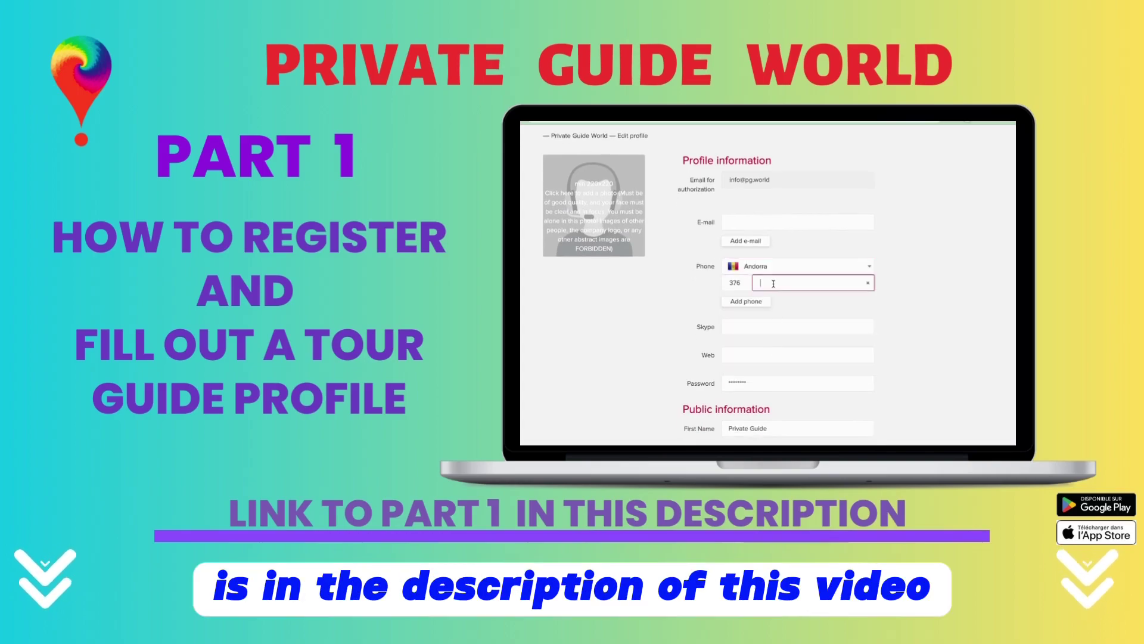
pyautogui.scroll(-5, 773, 313)
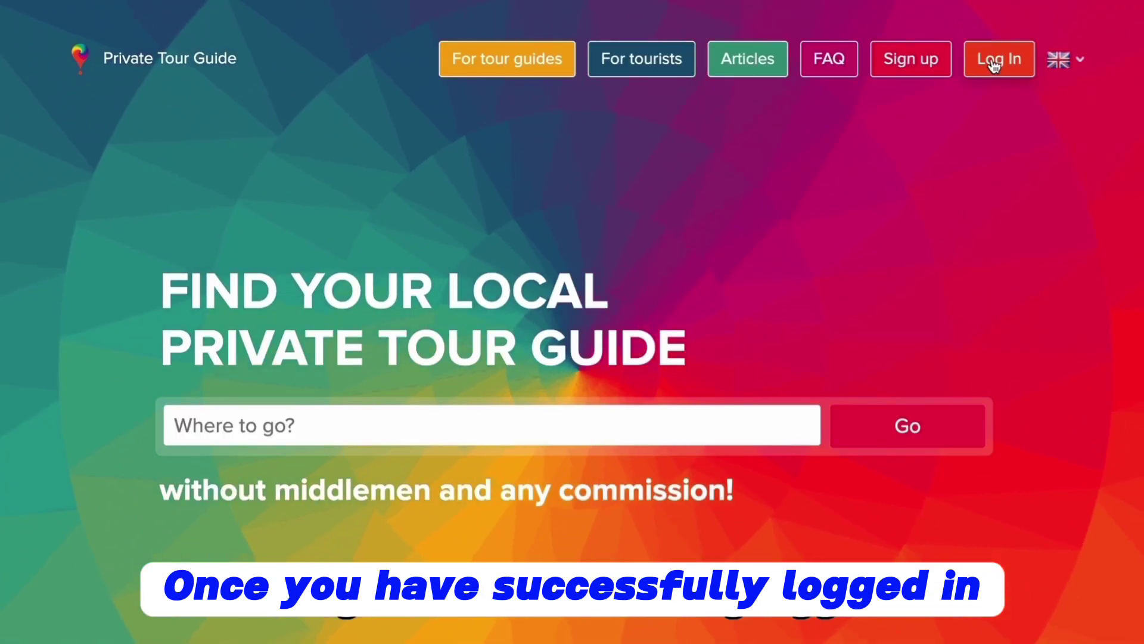
# Log in to the tour guide account with the filled-in e-mail and password
pyautogui.click(991, 64)
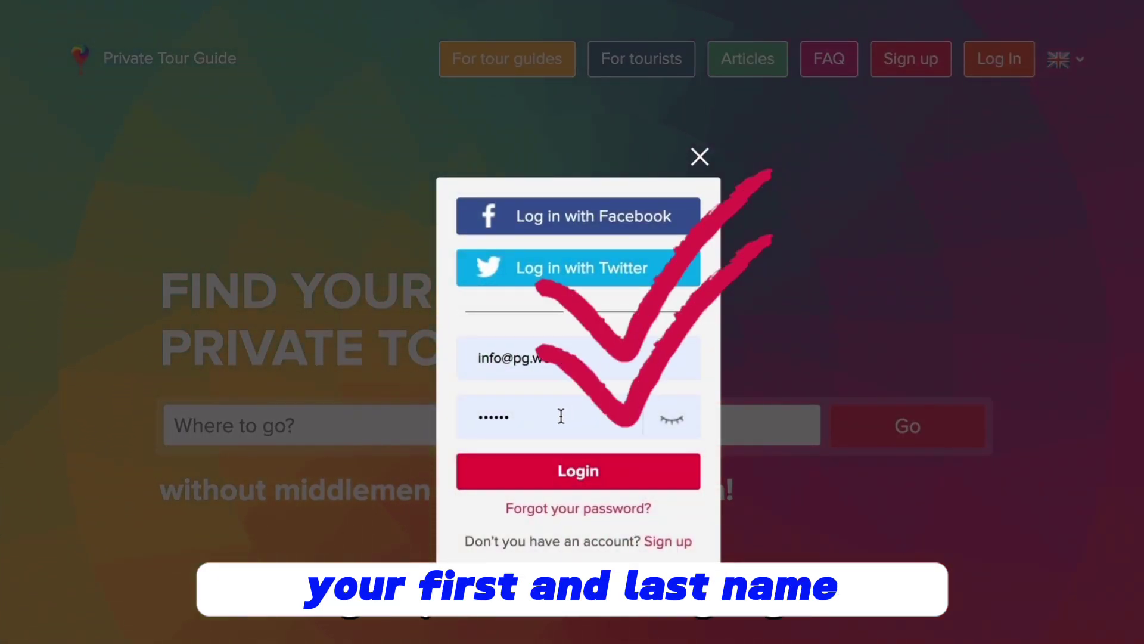
pyautogui.click(584, 475)
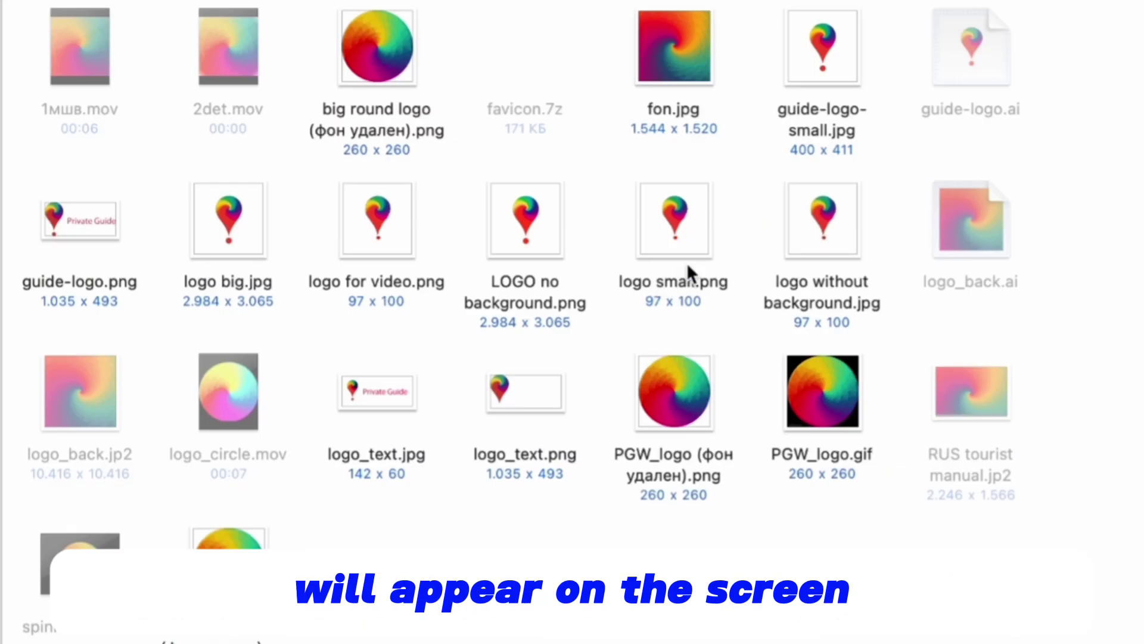
# Upload "logo without background.jpg" as the profile photo and accept its crop
pyautogui.click(825, 214)
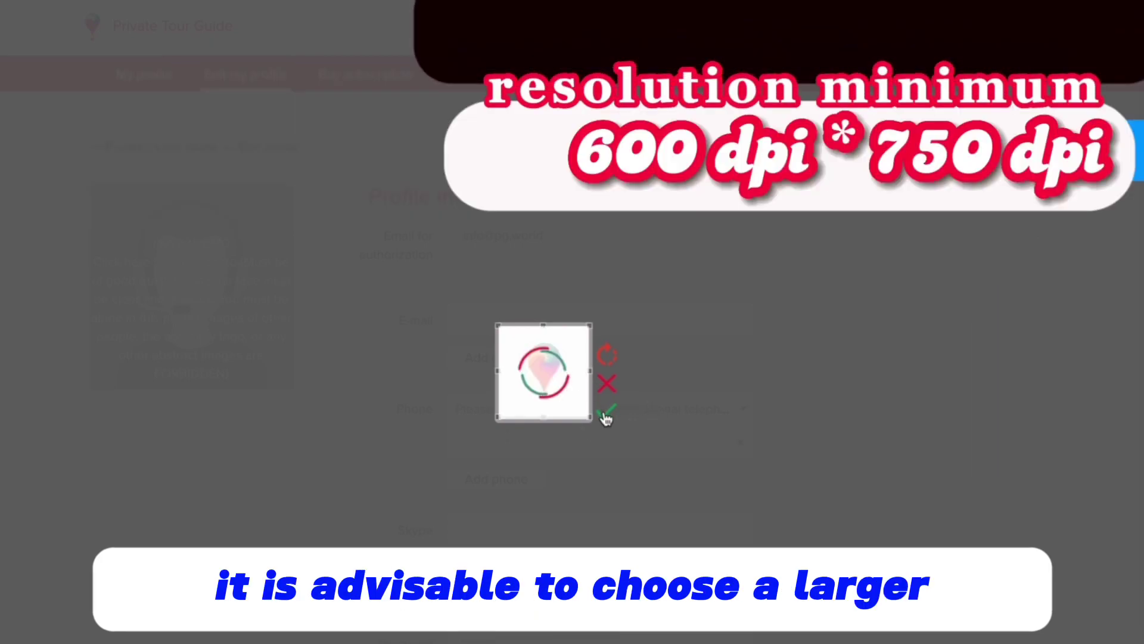
pyautogui.click(606, 416)
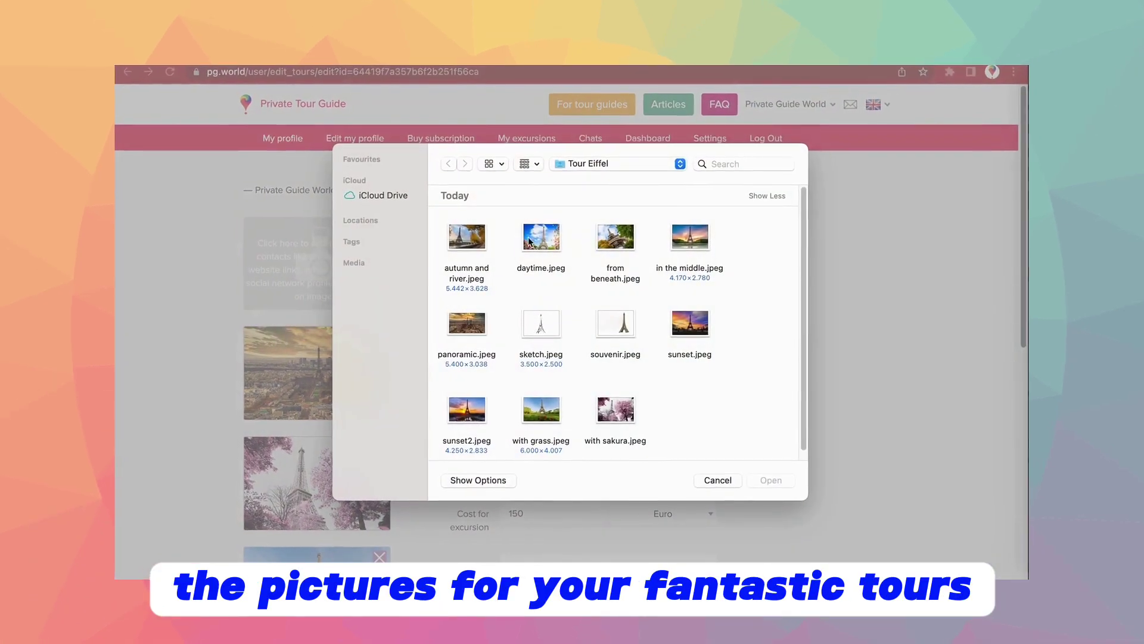
# Add daytime.jpeg to the Eiffel Tower Private Tour photos, accept its crop, and review the tour's pictures and details
pyautogui.click(548, 240)
pyautogui.click(772, 481)
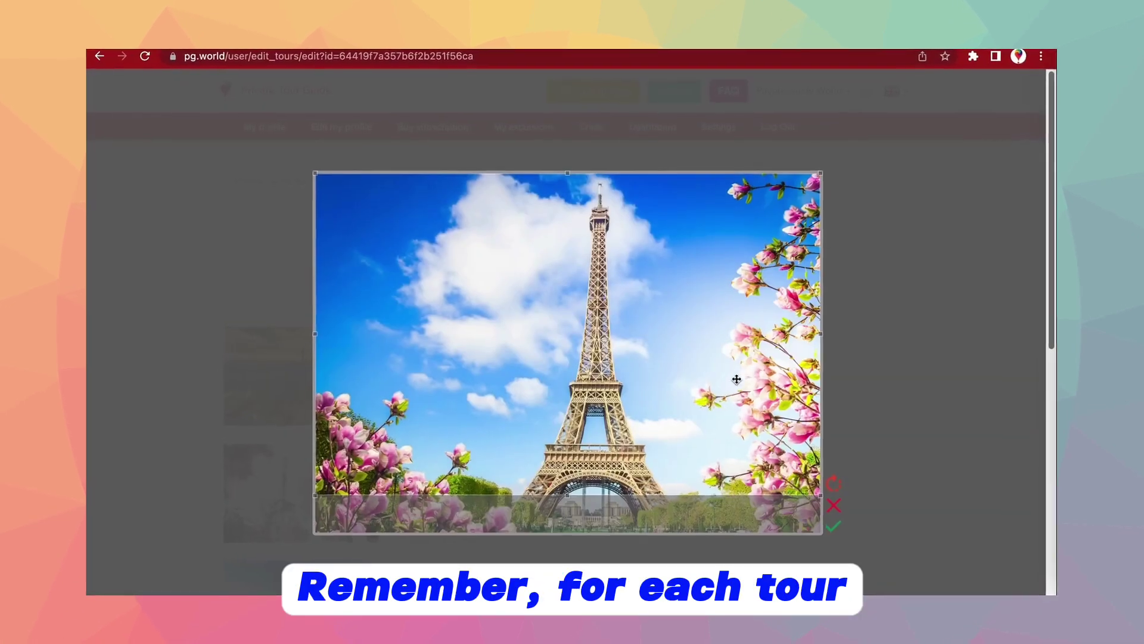
pyautogui.click(838, 528)
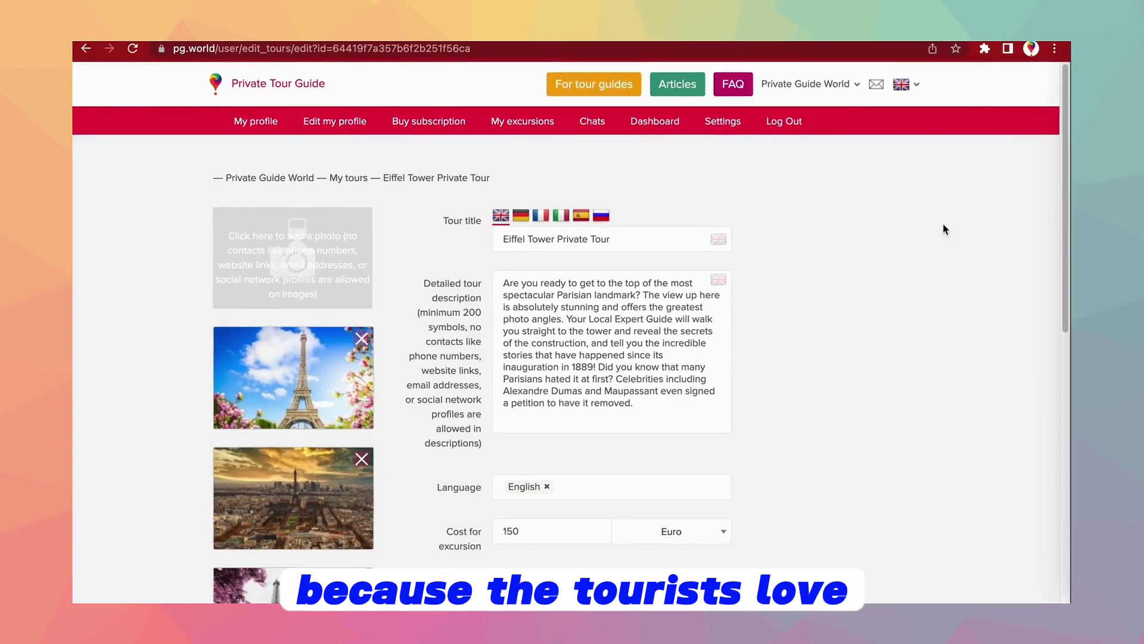
pyautogui.scroll(-4, 554, 343)
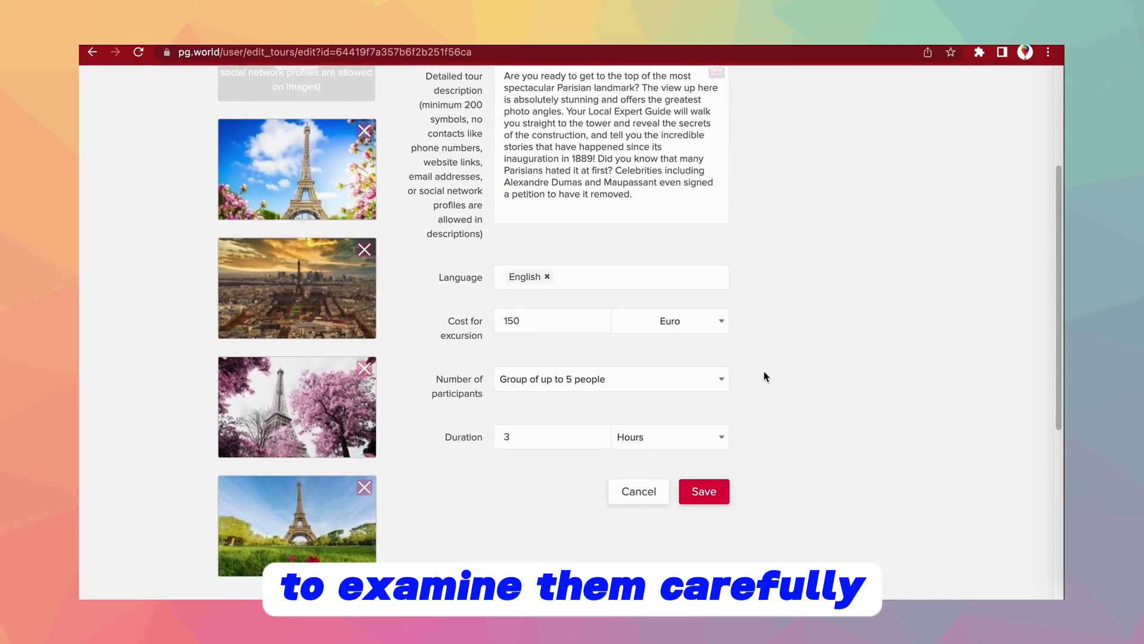
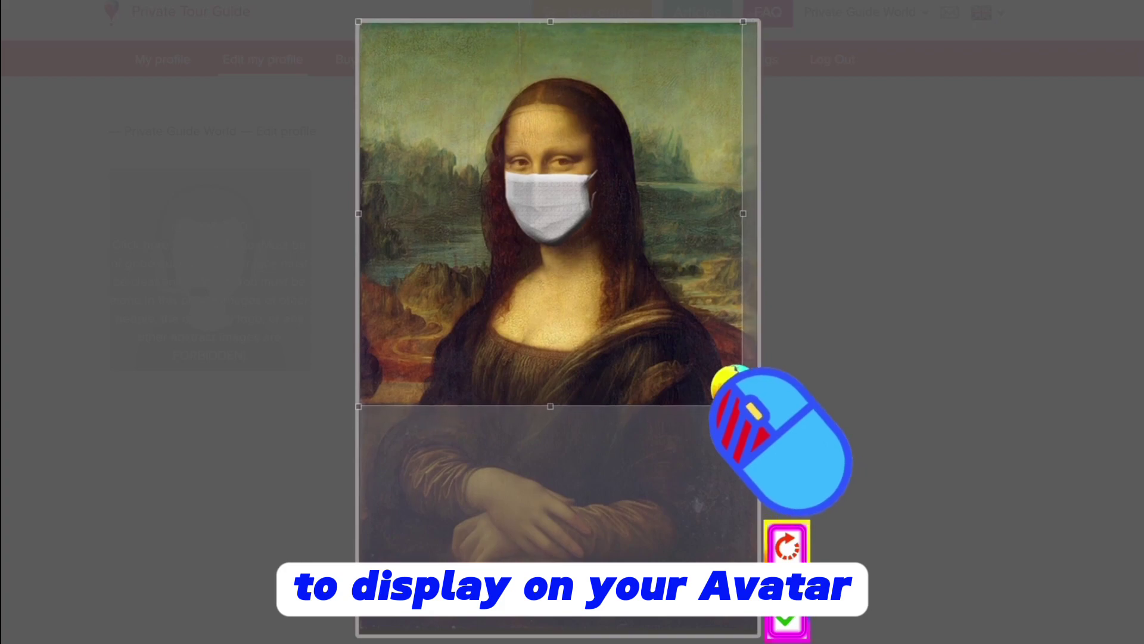
# Crop the avatar portrait to a smaller square framing the masked woman's head and shoulders
pyautogui.moveTo(743, 406); pyautogui.dragTo(654, 317)
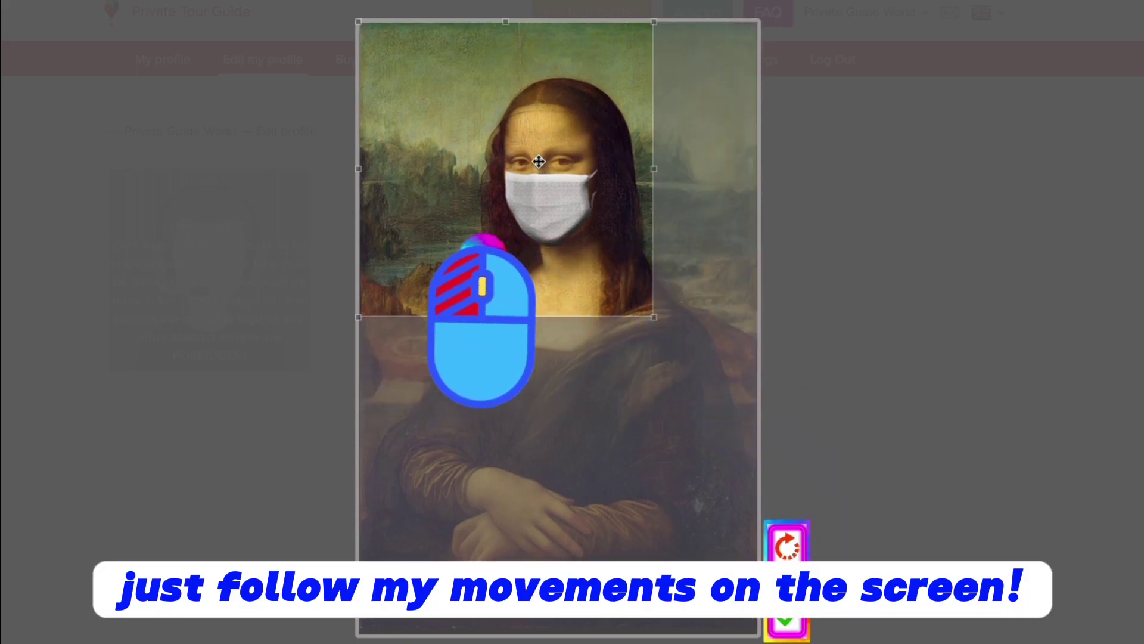
pyautogui.moveTo(539, 161); pyautogui.dragTo(597, 188)
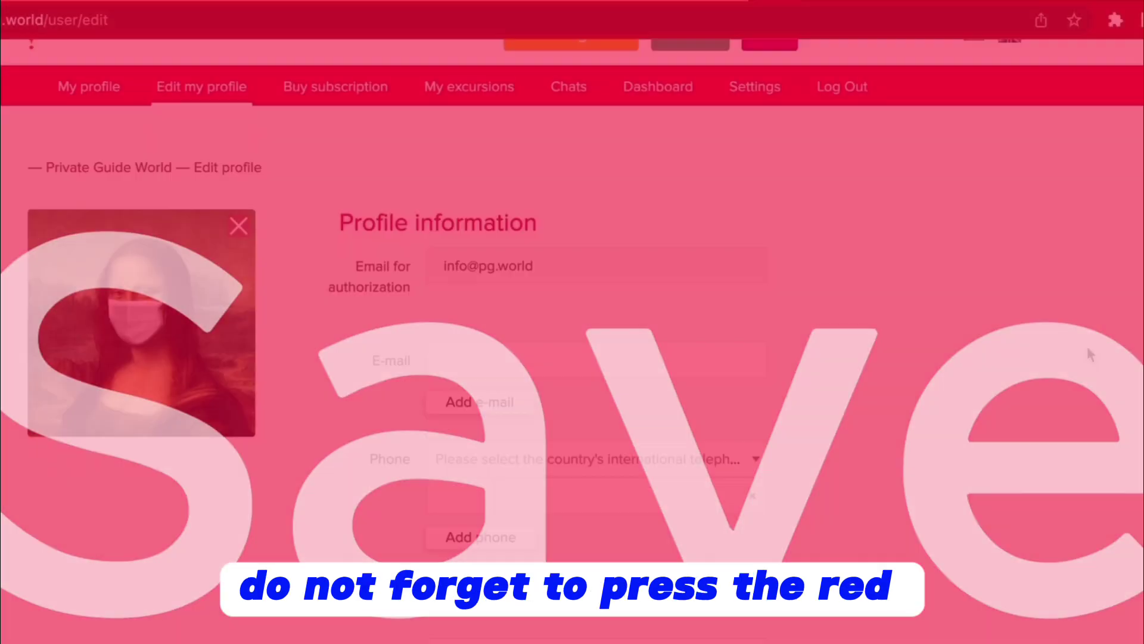
pyautogui.scroll(-20, 1091, 355)
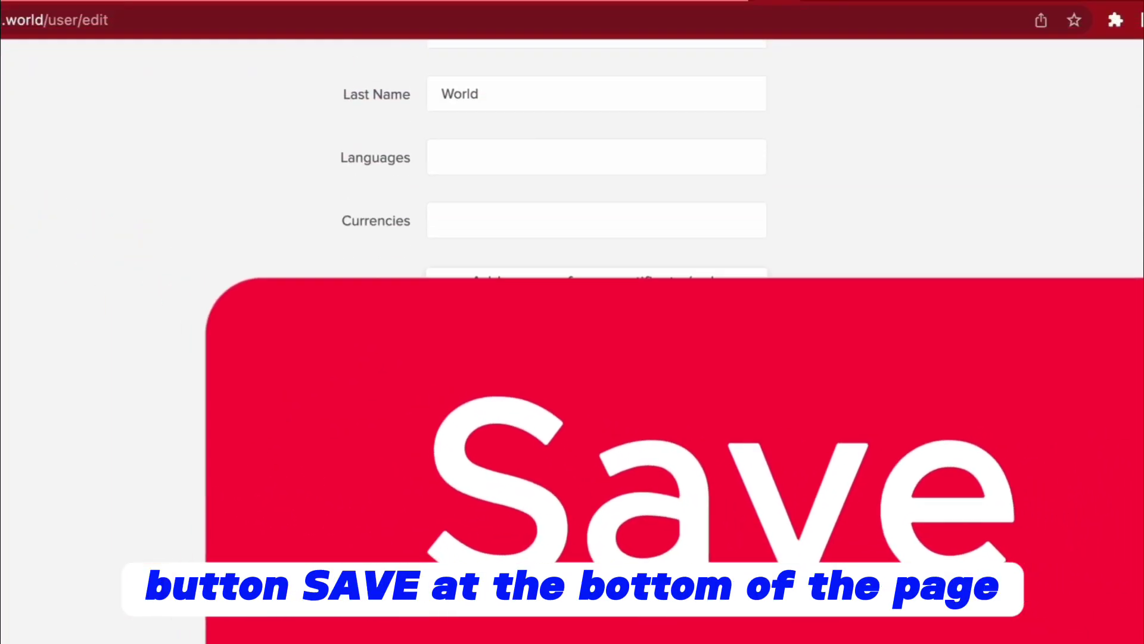
pyautogui.scroll(-2, 1087, 349)
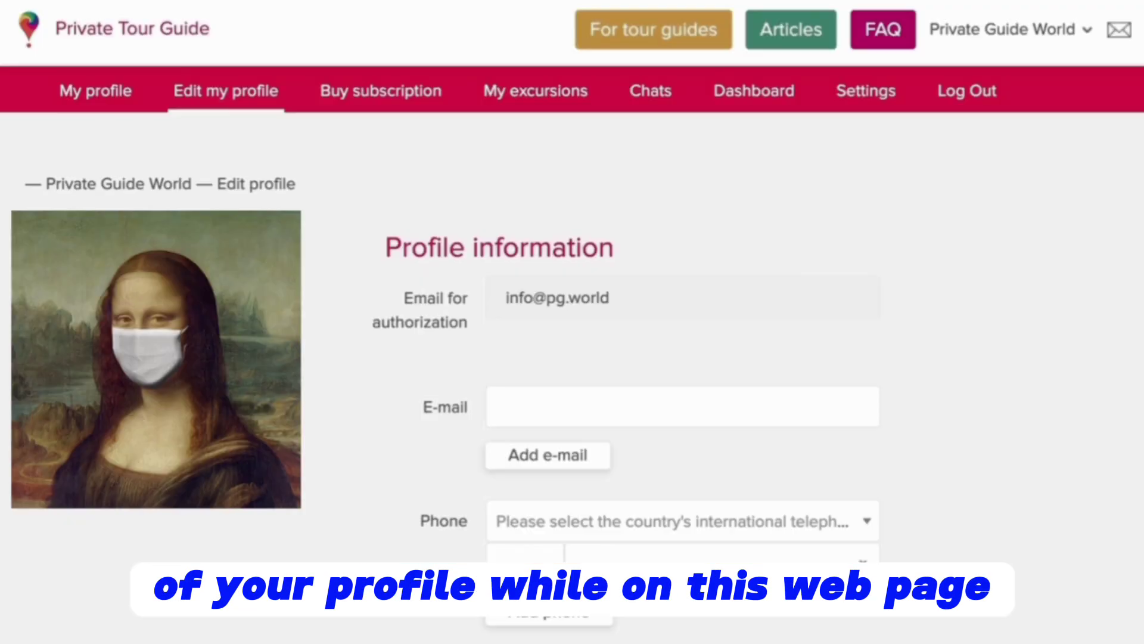
pyautogui.scroll(-5, 618, 418)
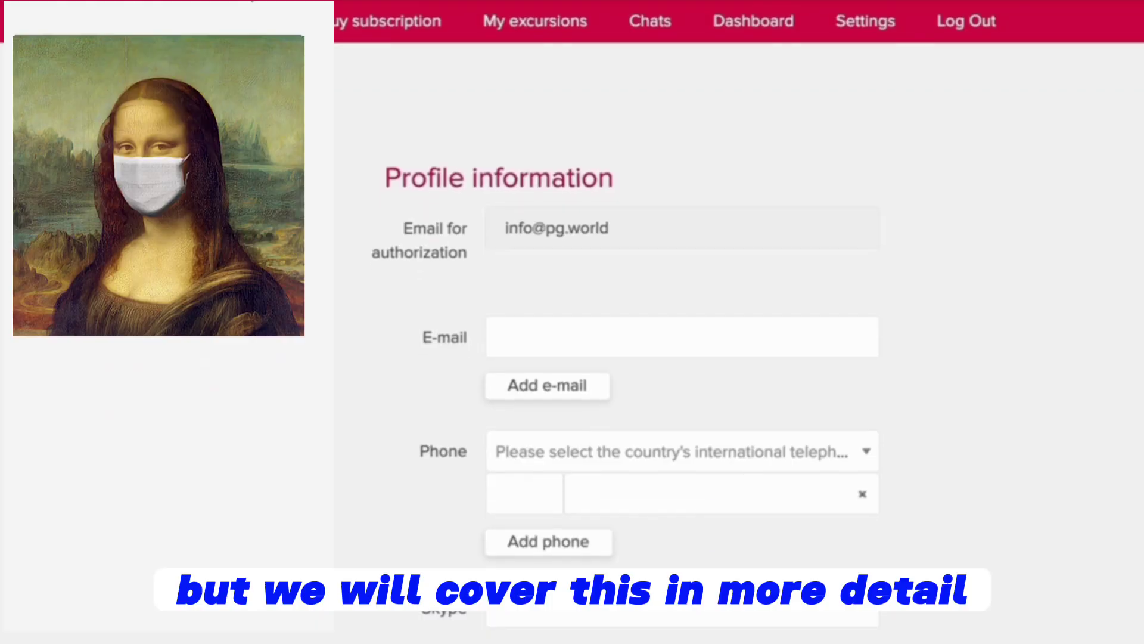
pyautogui.click(617, 417)
pyautogui.write('www.pg.')
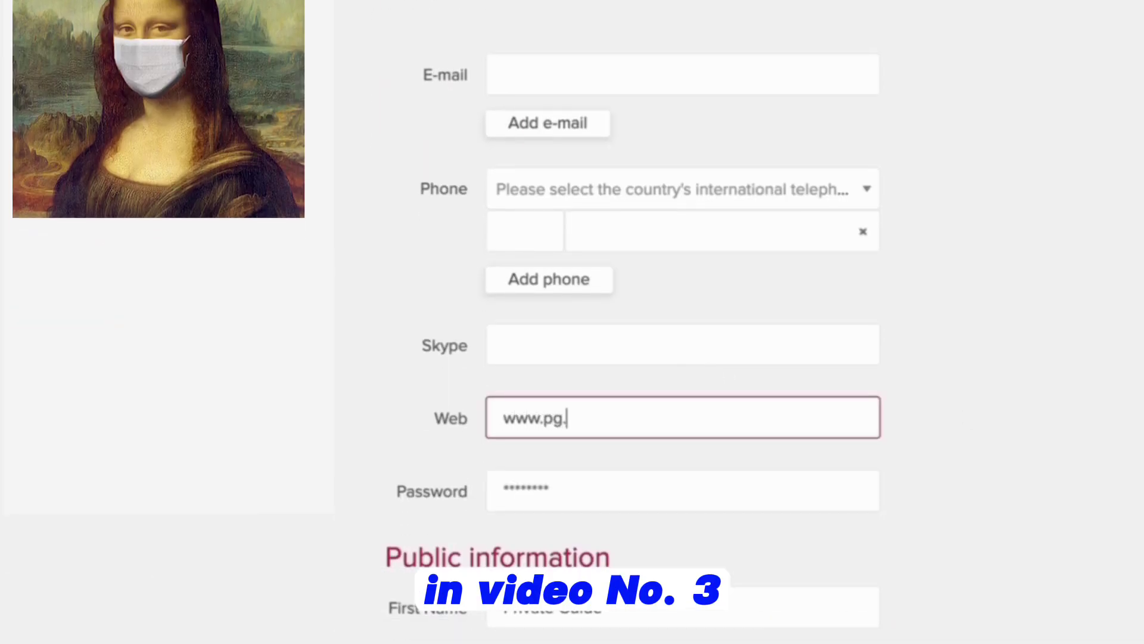
pyautogui.write('world')
# Enter "En" in the profile's Languages field to look up a language
pyautogui.scroll(-7, 606, 416)
pyautogui.click(620, 357)
pyautogui.write('En')
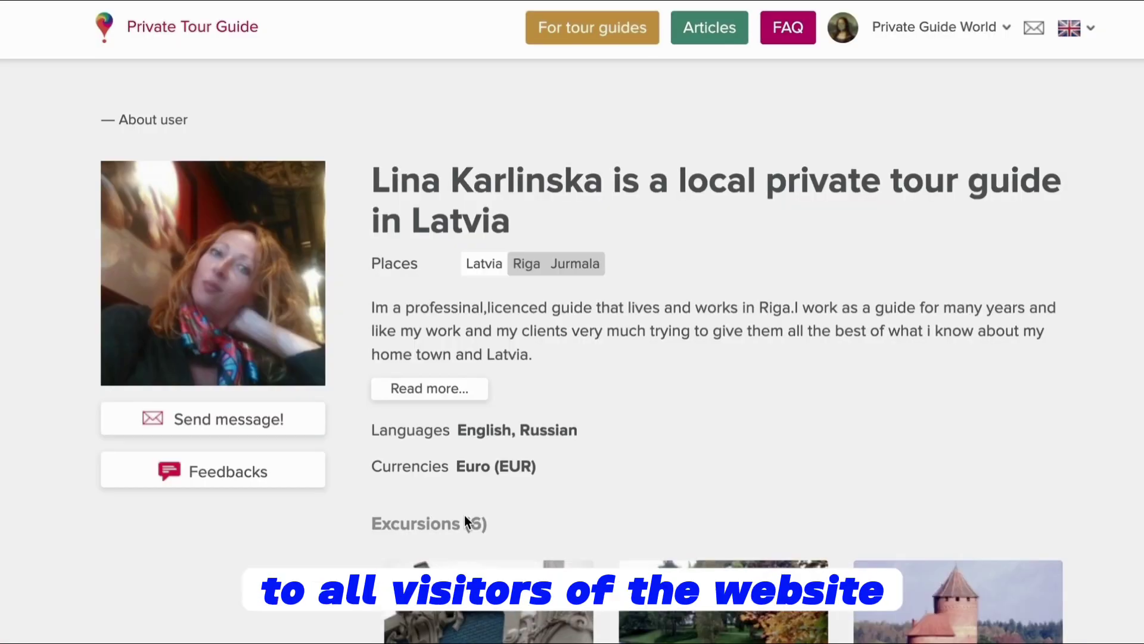
# Examine a Latvian guide's profile photo and the guide photos posted on the privateguideworld Instagram page
pyautogui.click(287, 248)
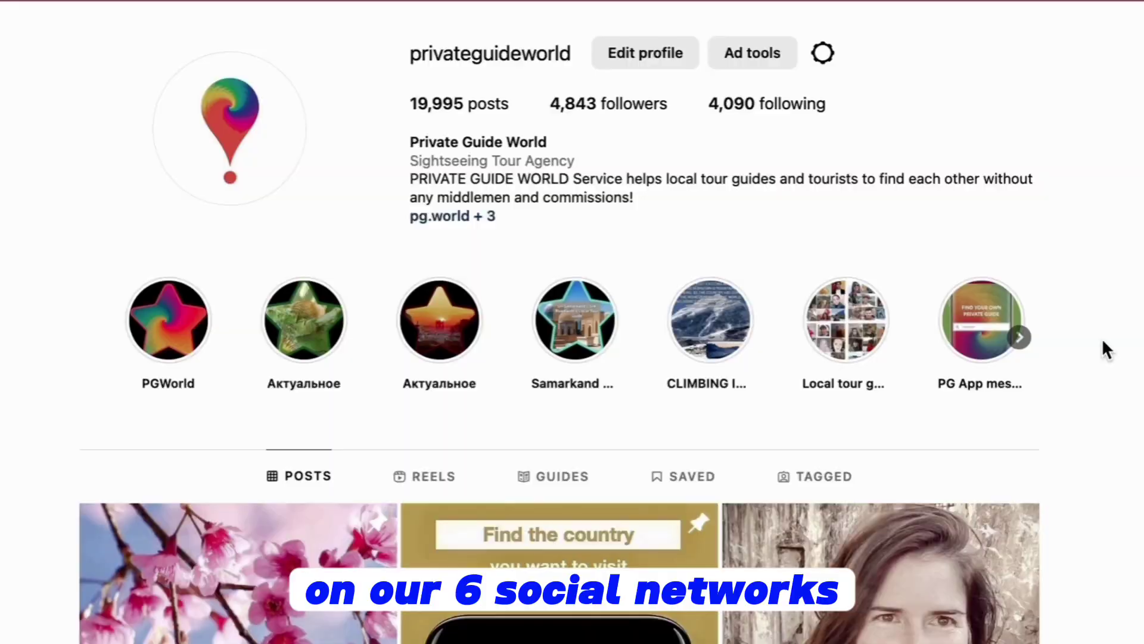
pyautogui.scroll(-15, 1103, 337)
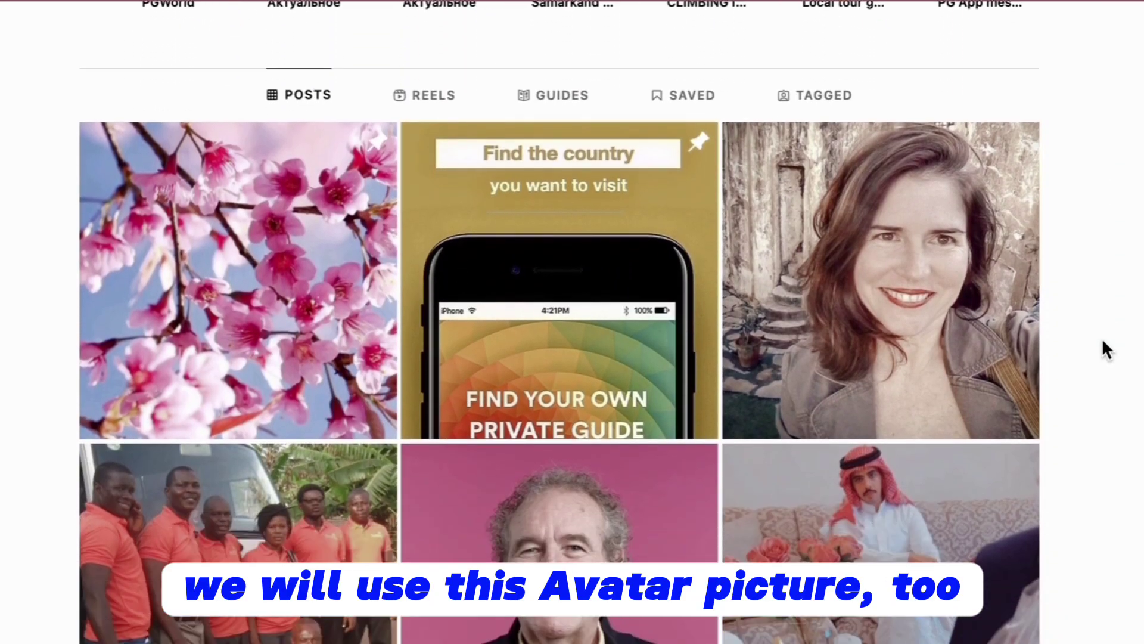
pyautogui.scroll(-4, 1102, 338)
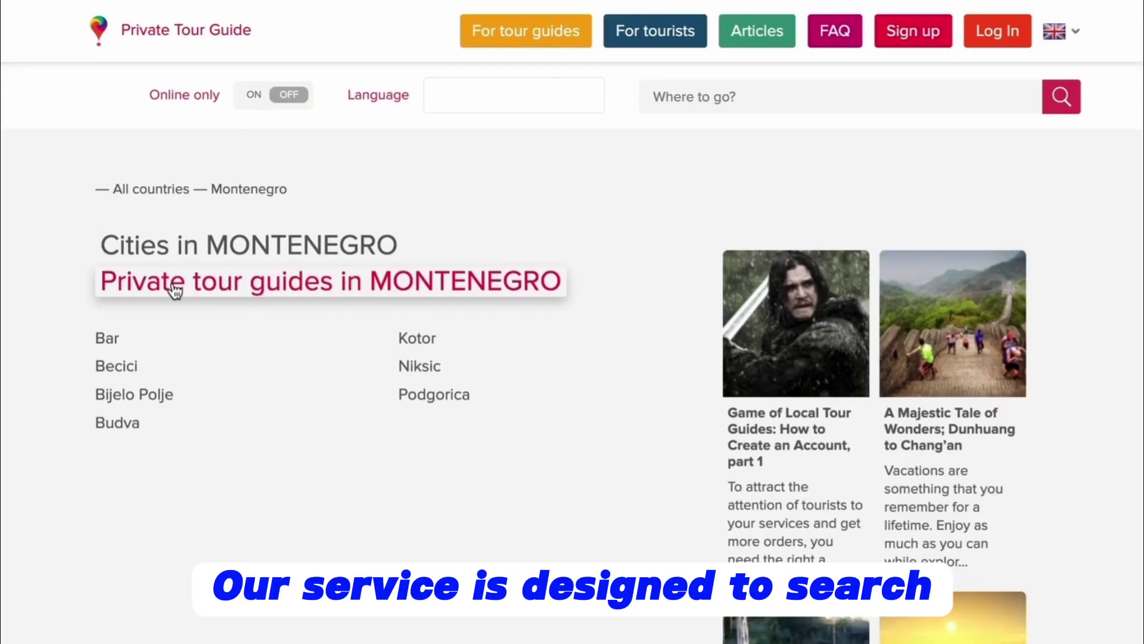
# List the private tour guides in Montenegro, open the first guide's profile and view the profile photo
pyautogui.click(174, 290)
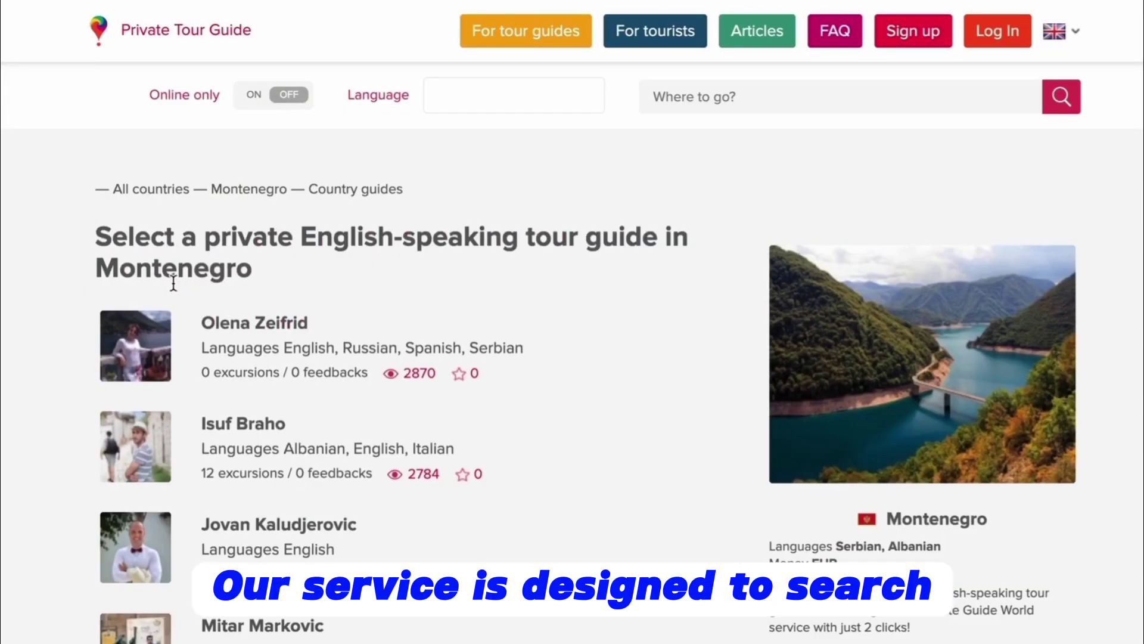
pyautogui.click(240, 320)
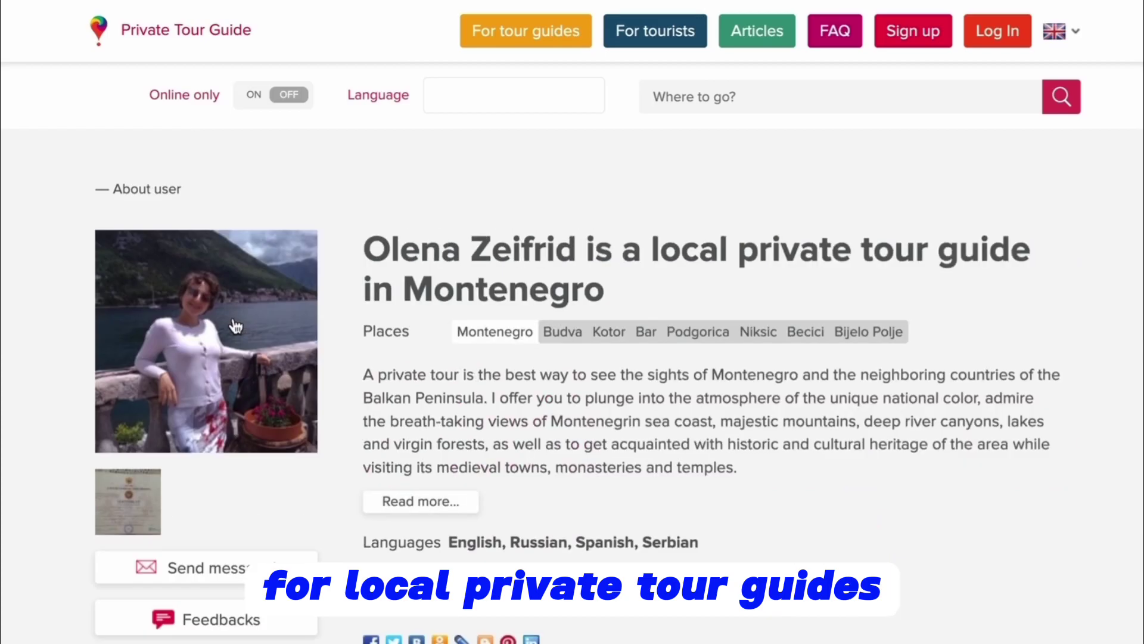
pyautogui.click(236, 326)
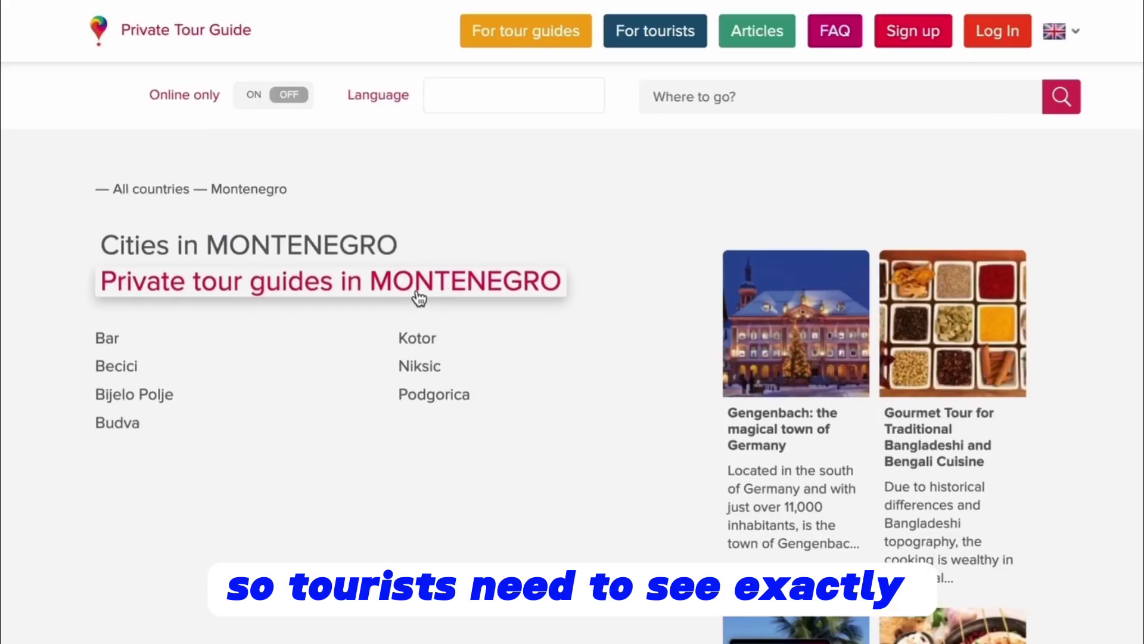
# Return to the Montenegro guide list, open the third guide's profile and view the profile photo
pyautogui.click(418, 296)
pyautogui.click(245, 524)
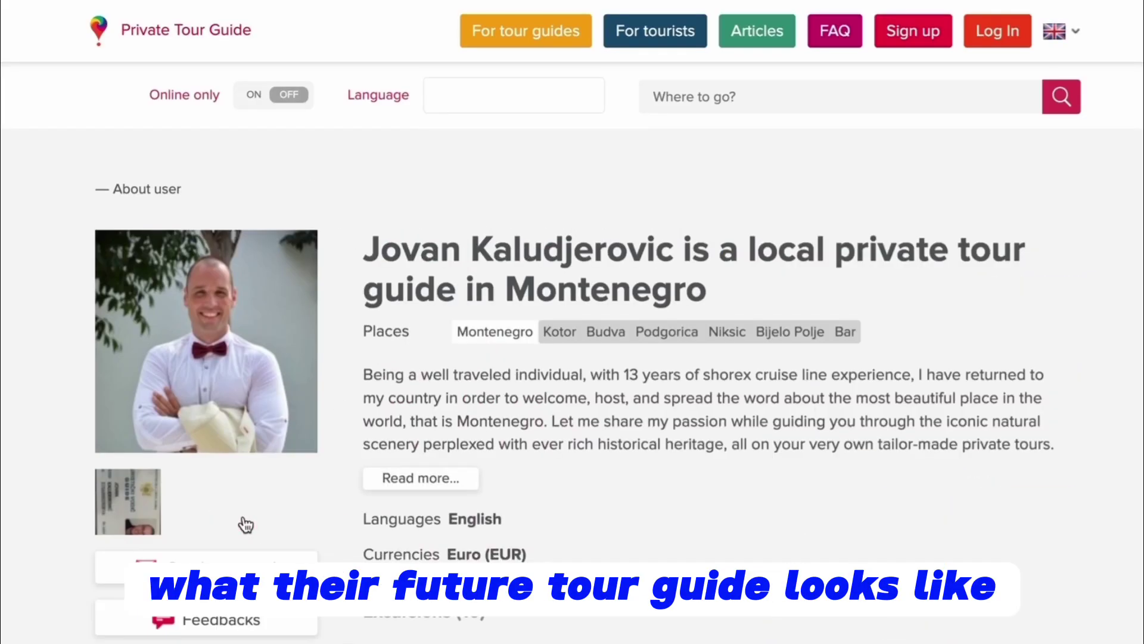
pyautogui.click(242, 354)
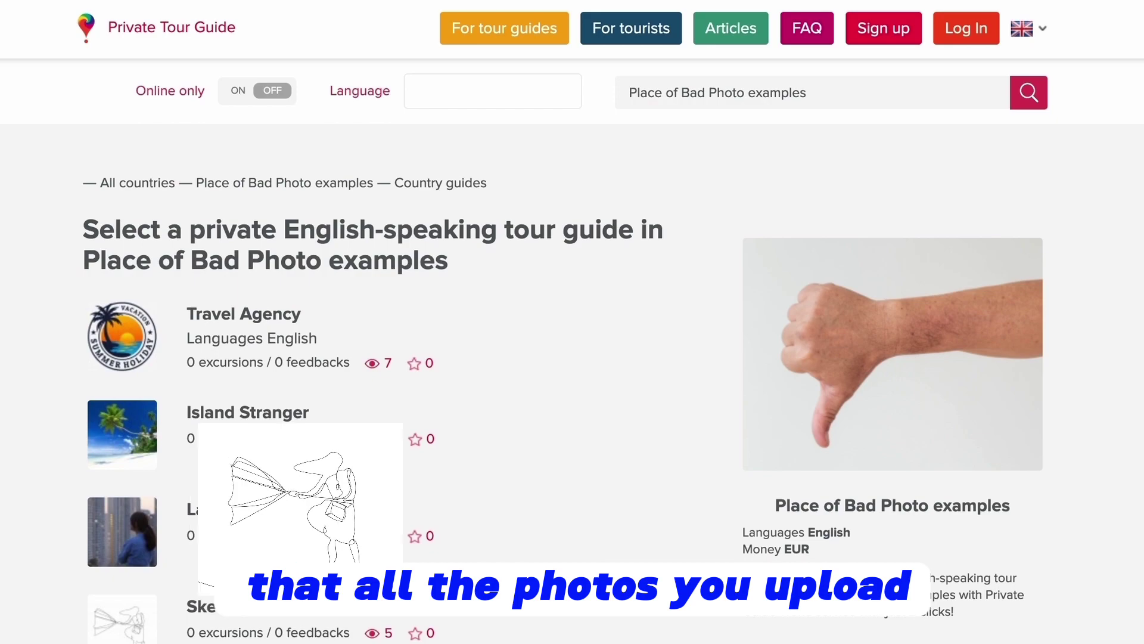
# Look through the guide photos listed under Place of Bad Photo examples
pyautogui.scroll(-3, 1096, 177)
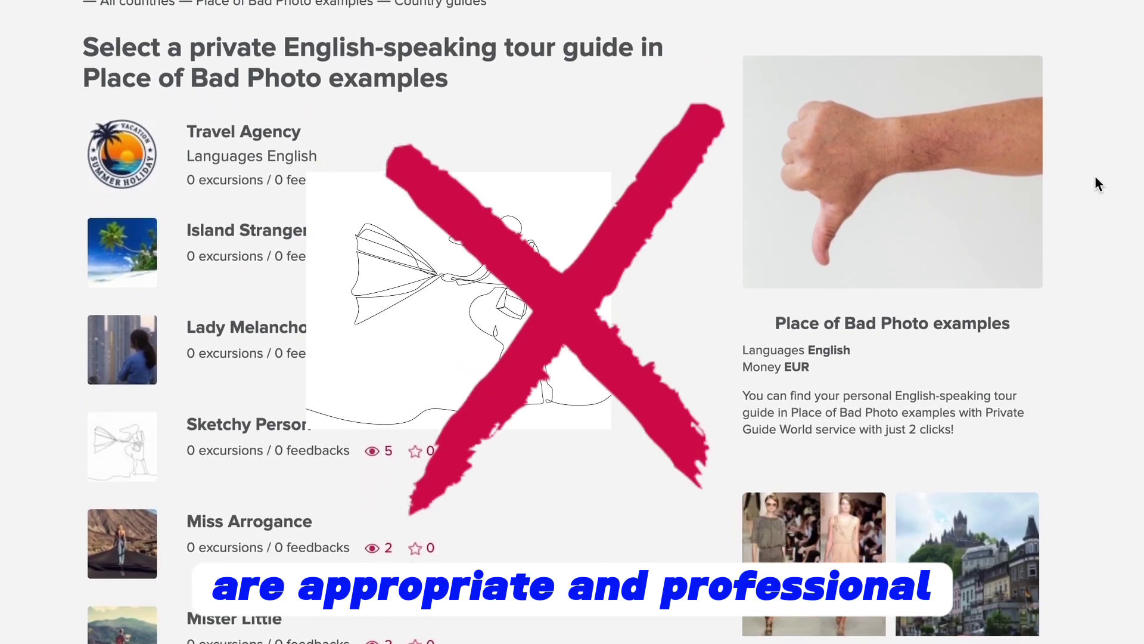
pyautogui.scroll(-5, 1096, 178)
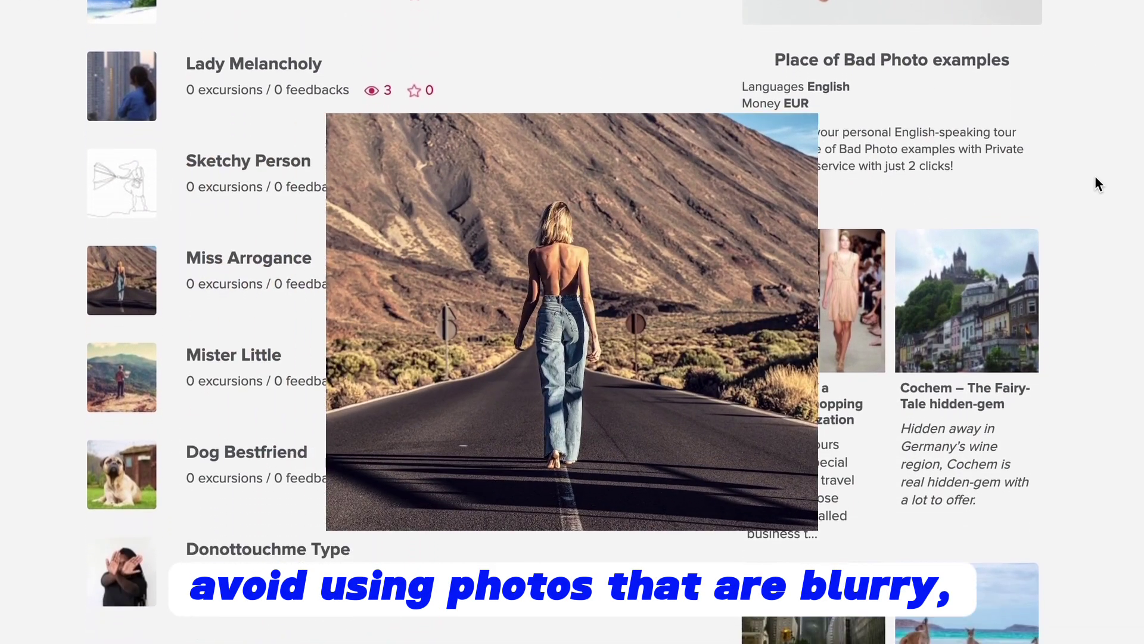